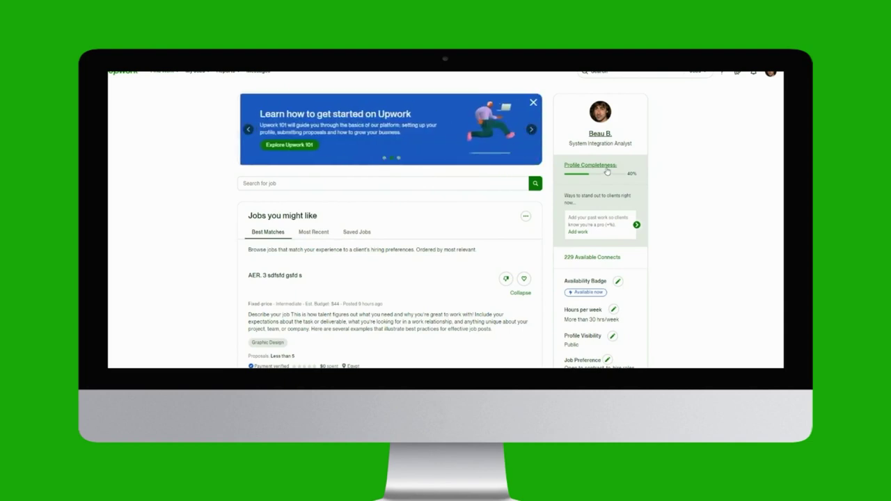
Scroll the Find Work dashboard down to the Availability Badge in the right sidebar
scroll(594, 230, down, 1)
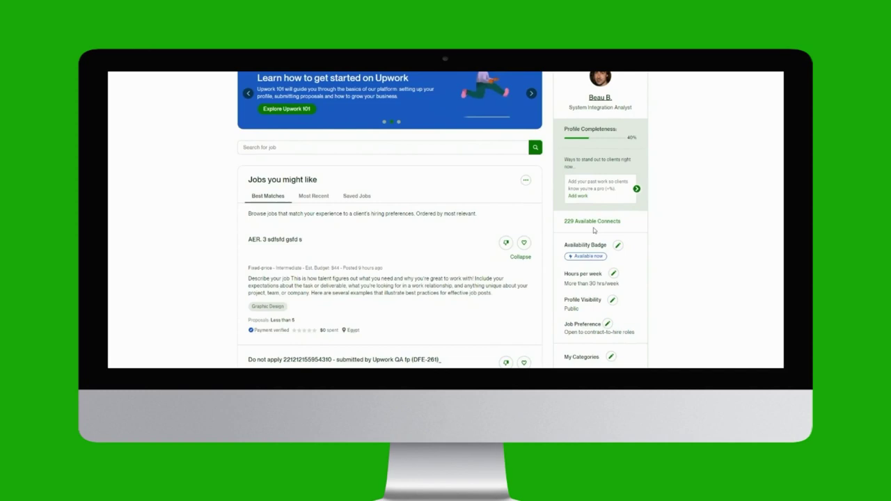
scroll(679, 257, down, 1)
scroll(686, 261, down, 1)
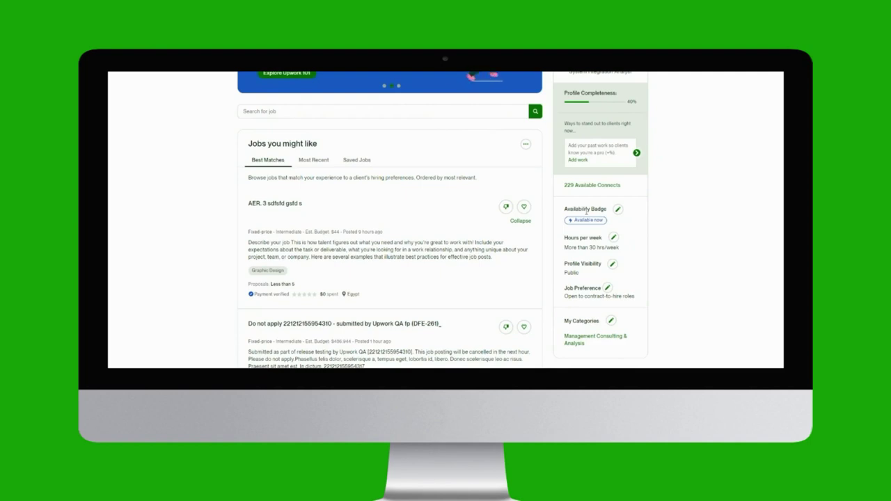
In the availability badge settings, raise My maximum weekly Connects from 8 toward 47
click(617, 209)
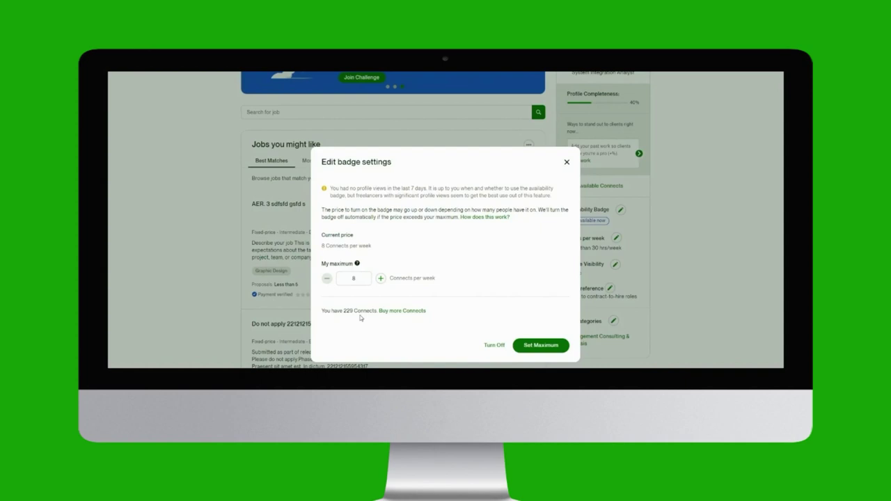
click(381, 280)
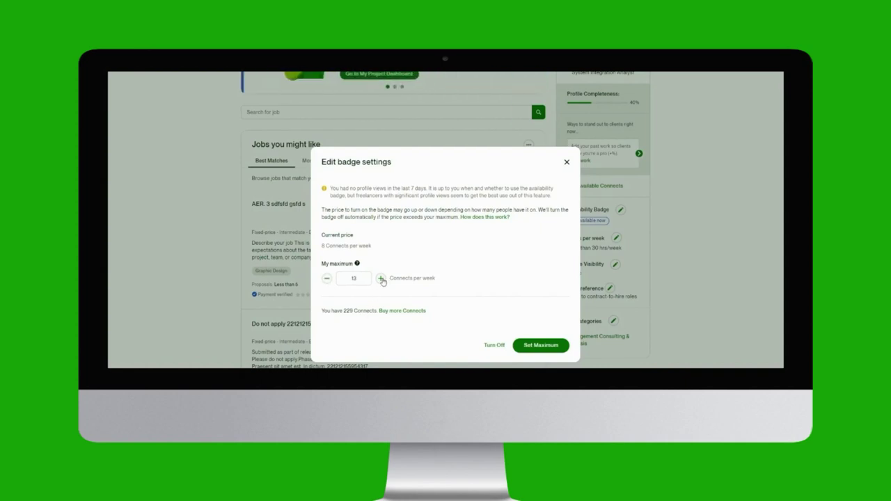
click(381, 279)
click(381, 279)
click(381, 279)
click(381, 279)
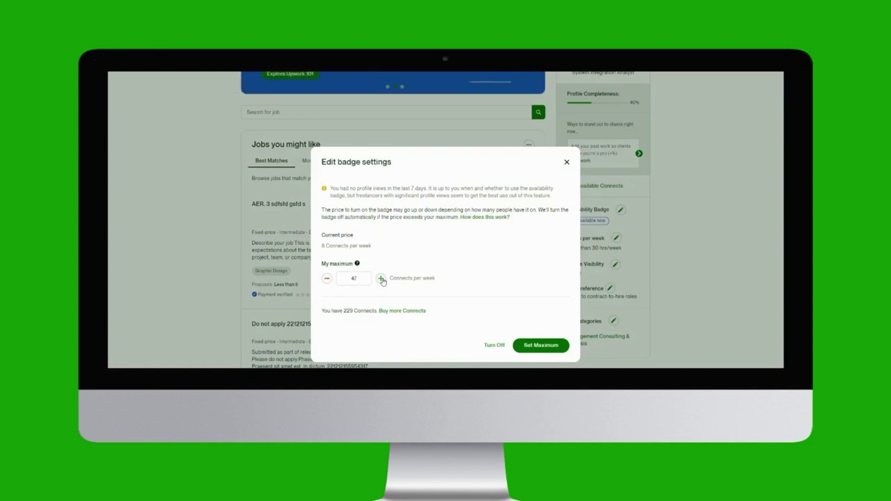
click(381, 279)
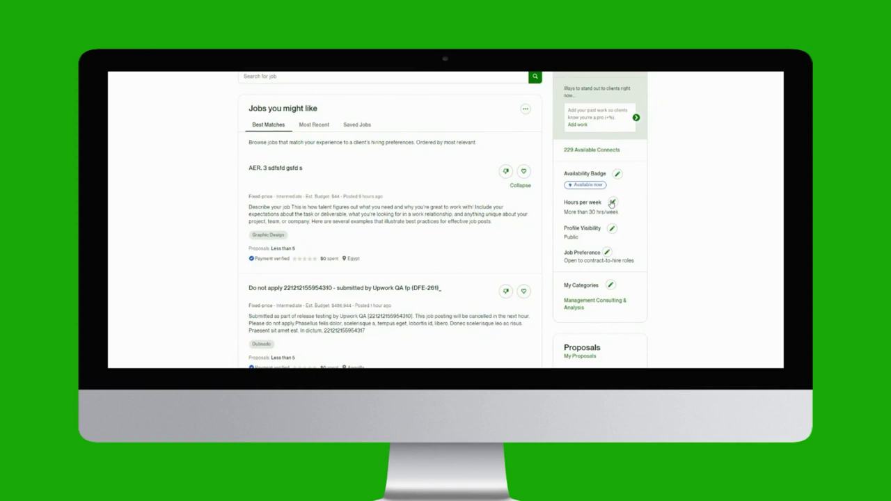
click(613, 202)
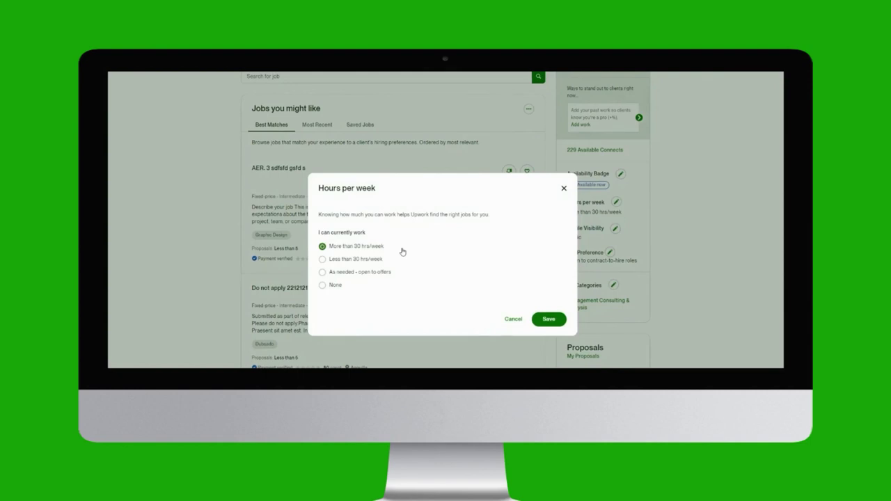
click(563, 189)
scroll(619, 223, down, 1)
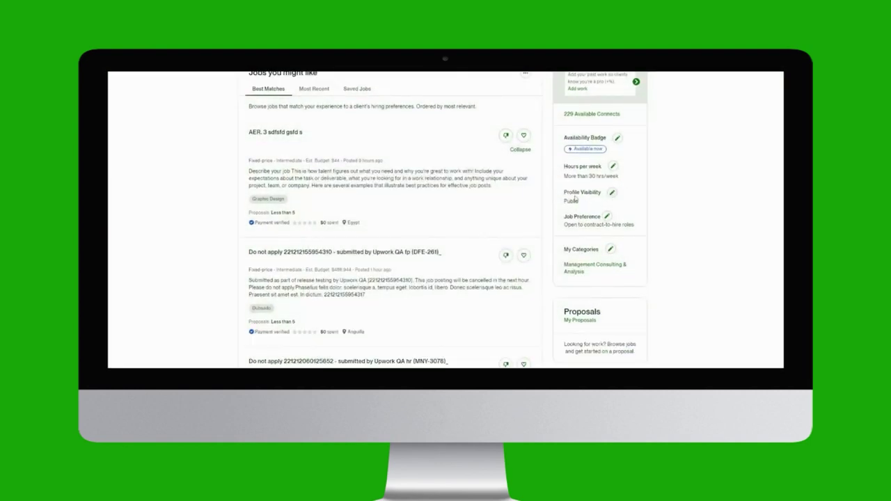
click(613, 193)
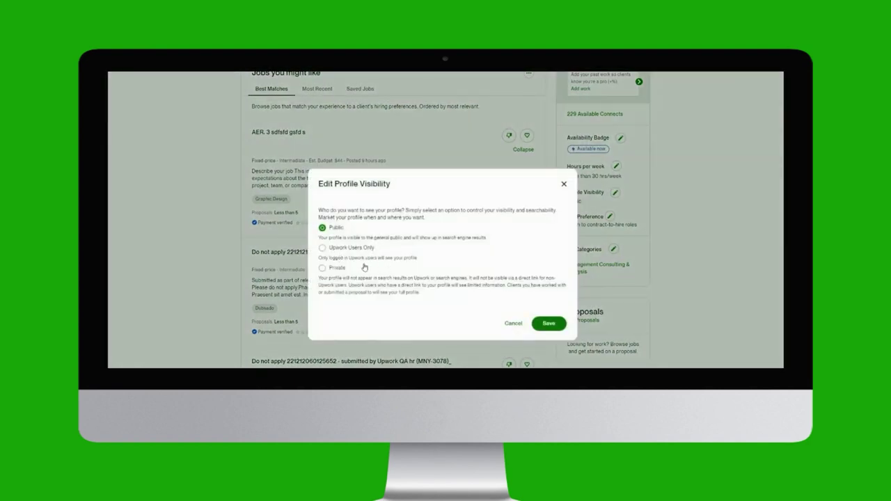
click(513, 323)
scroll(607, 182, down, 1)
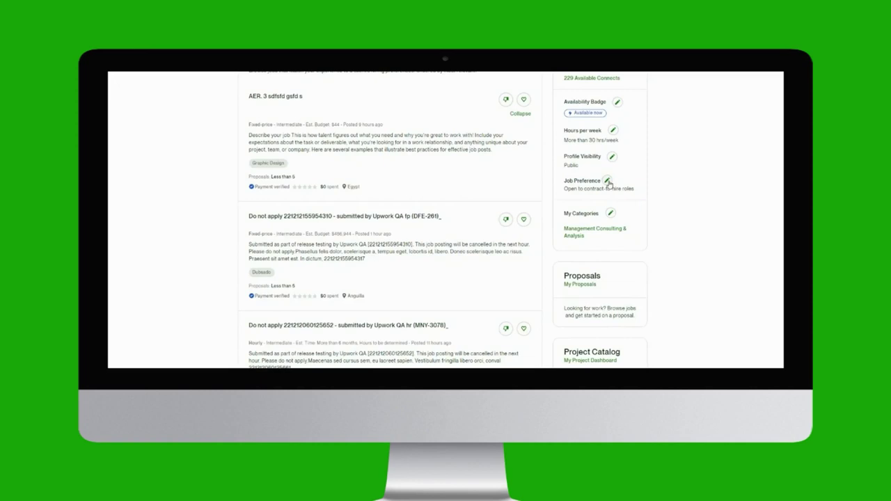
click(608, 181)
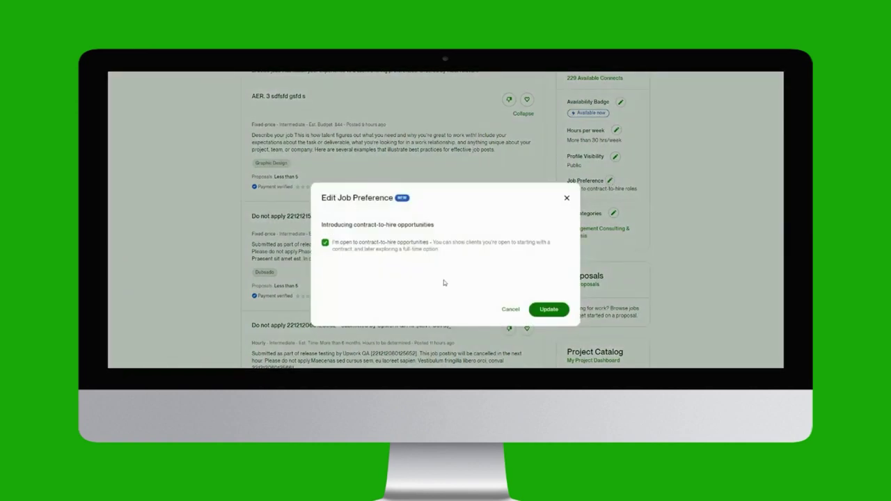
click(565, 199)
scroll(598, 208, down, 2)
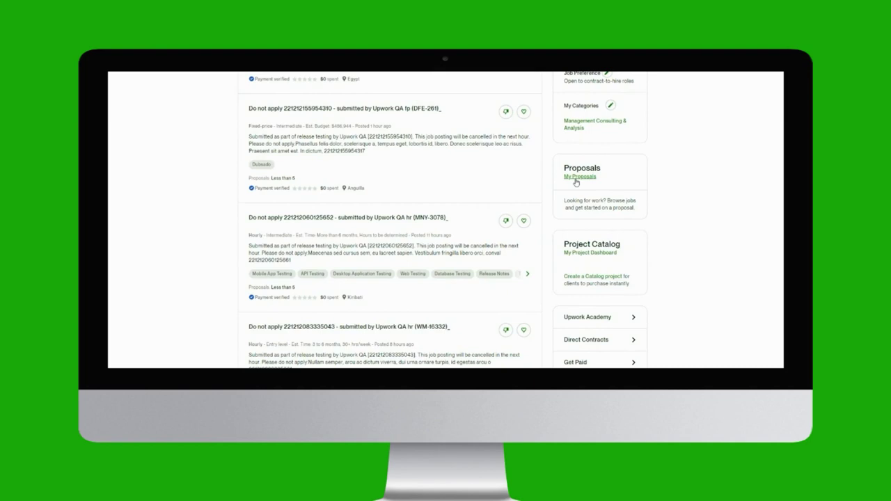
scroll(652, 269, down, 1)
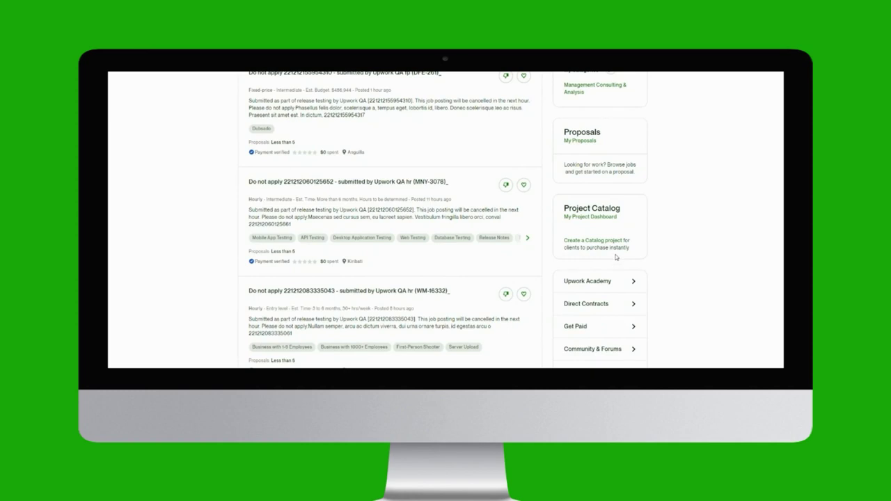
scroll(592, 257, down, 2)
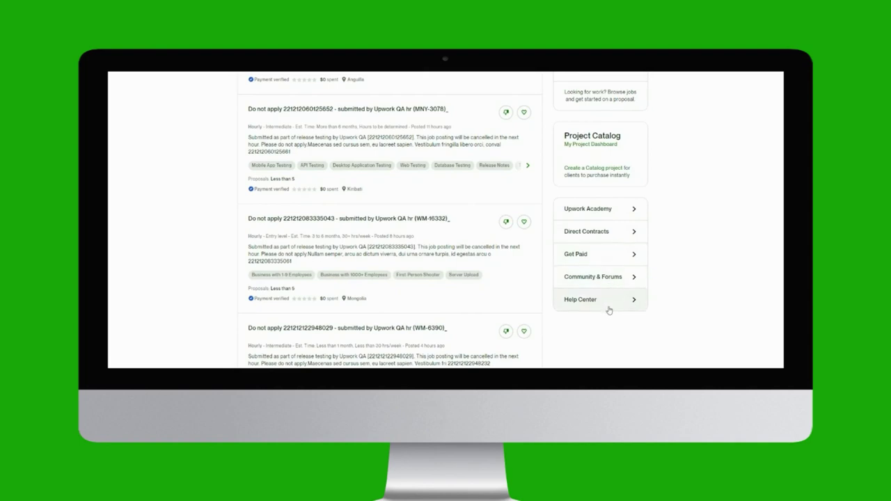
Browse the Most Recent, Saved Jobs and Best Matches job feeds
scroll(249, 247, up, 15)
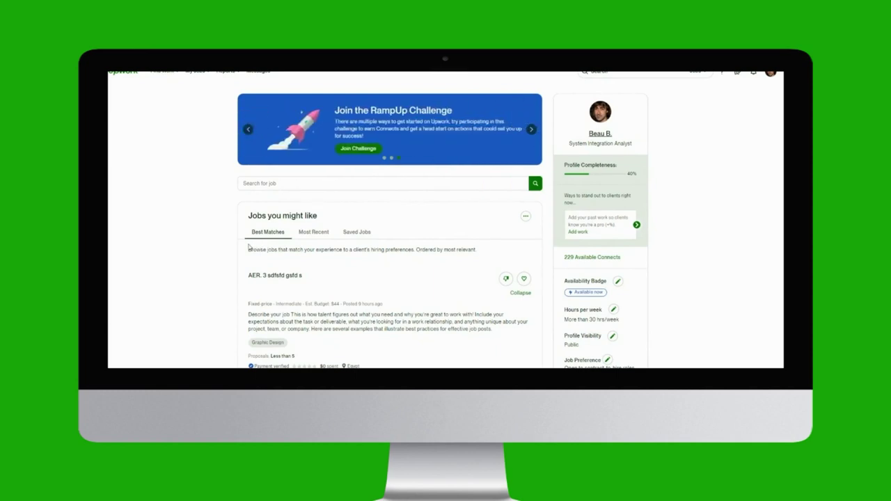
click(312, 235)
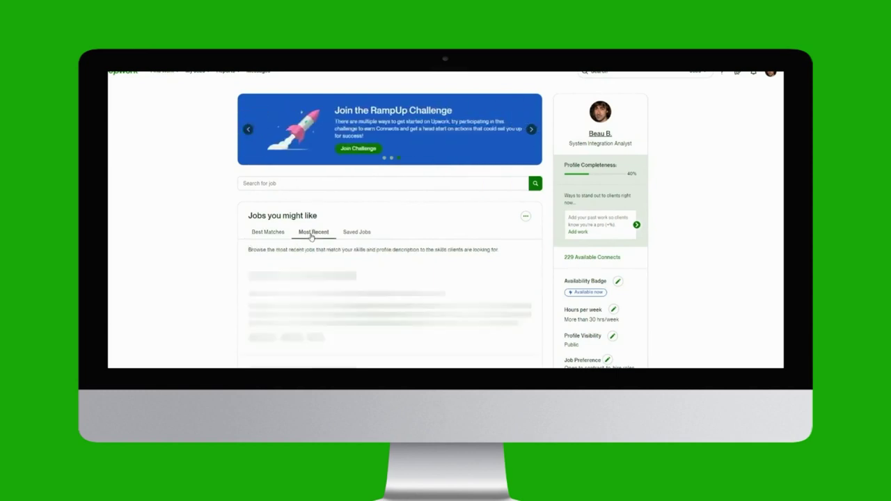
click(354, 237)
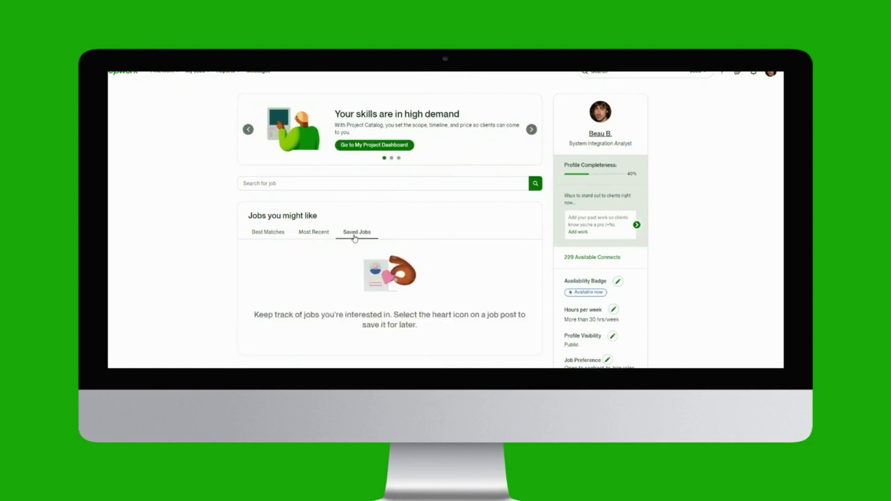
click(272, 232)
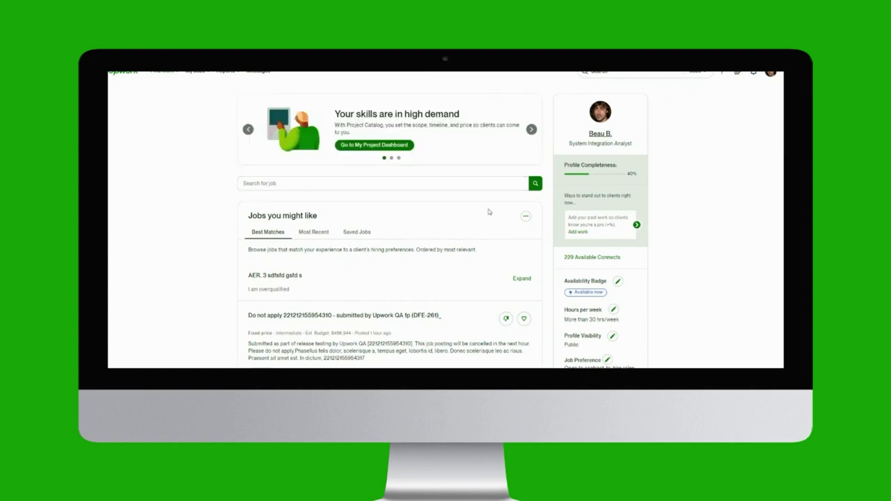
Dismiss the MNY-3078 job as just not interested and save the WM-16332 job
scroll(497, 212, down, 5)
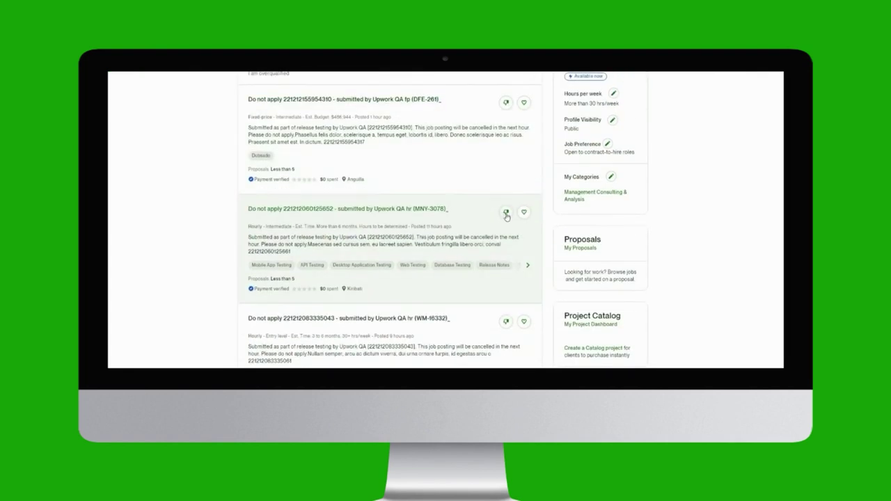
click(506, 215)
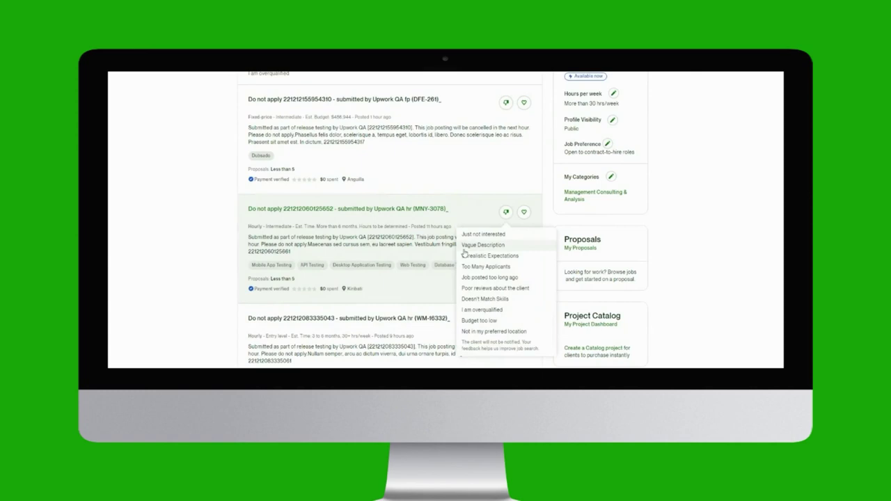
click(477, 235)
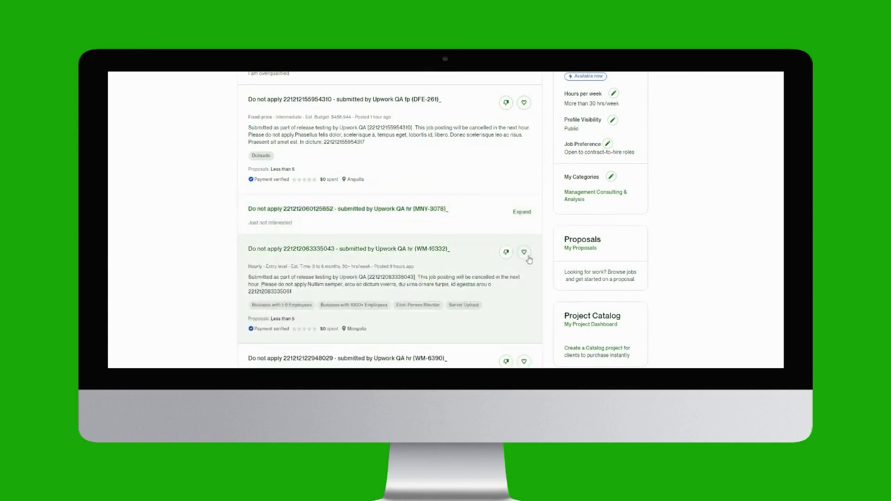
click(524, 253)
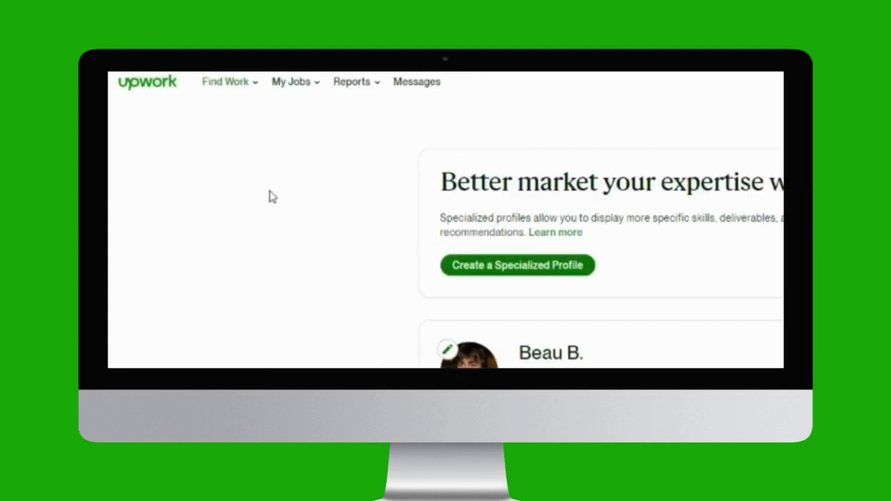
mouse_move(229, 82)
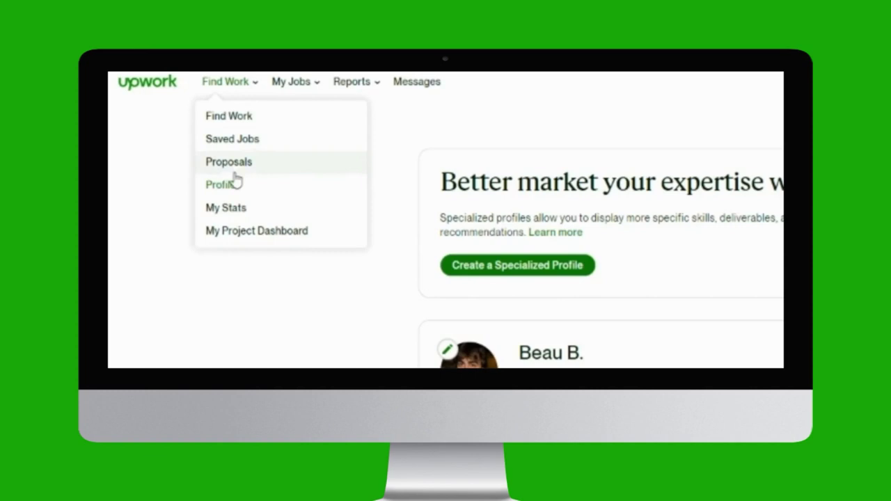
click(242, 191)
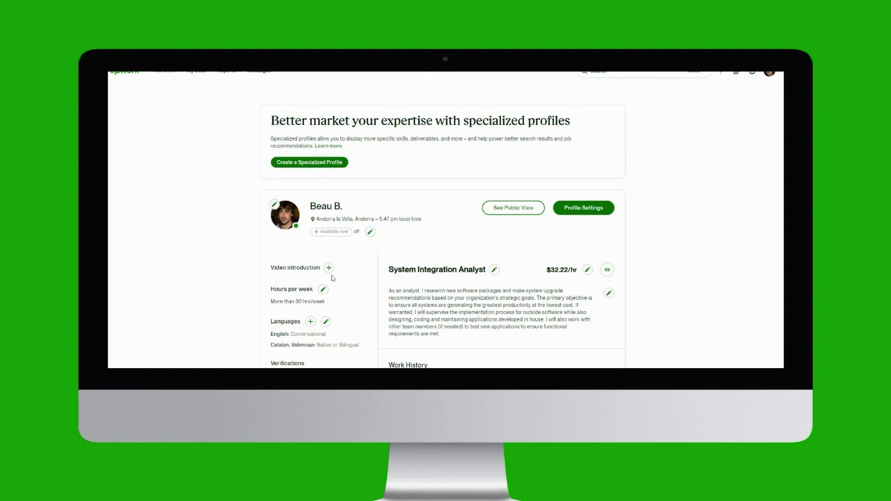
scroll(334, 278, down, 1)
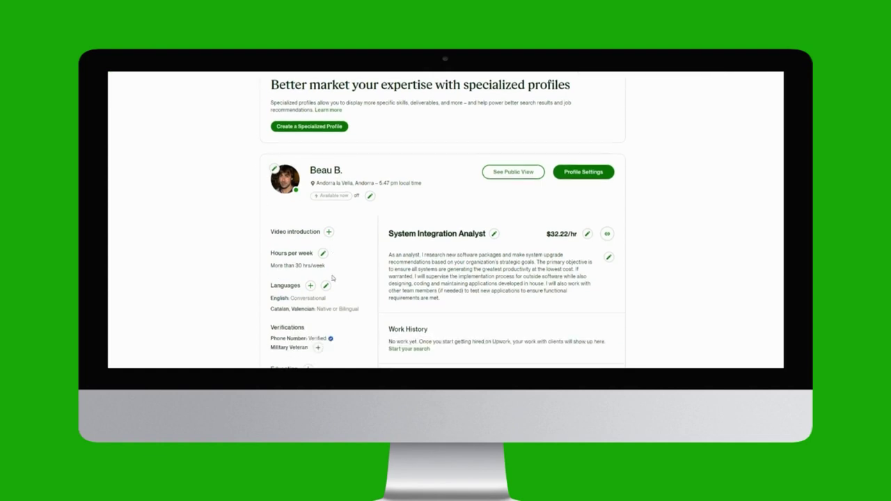
click(329, 233)
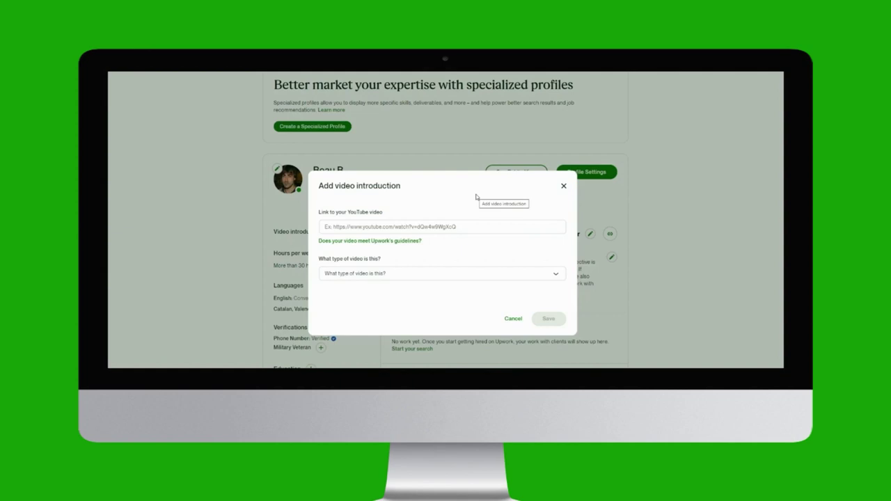
click(413, 274)
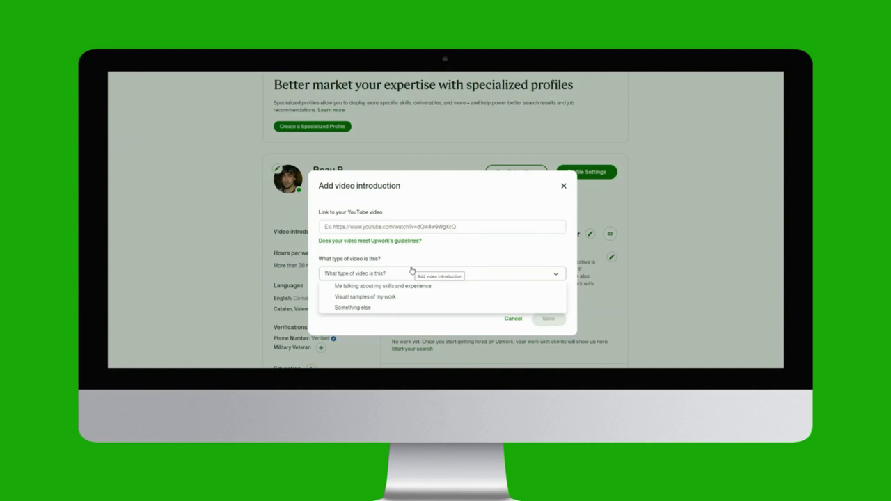
click(513, 318)
scroll(303, 273, down, 1)
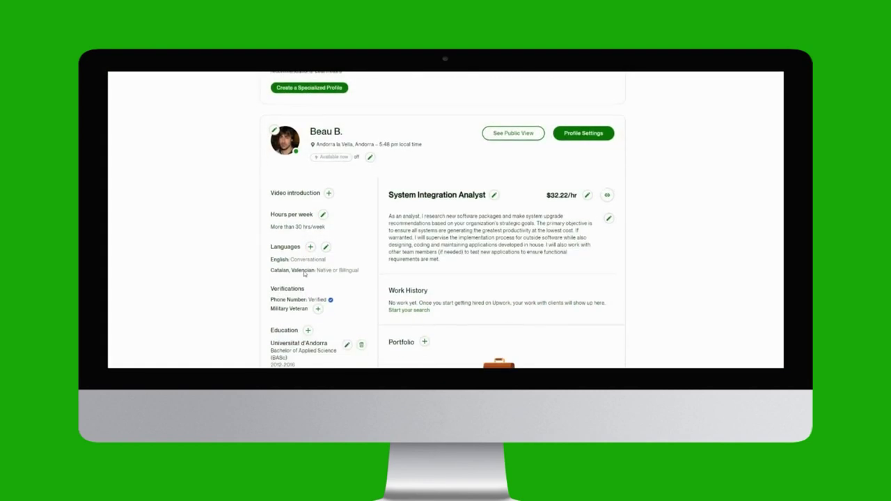
scroll(304, 274, down, 1)
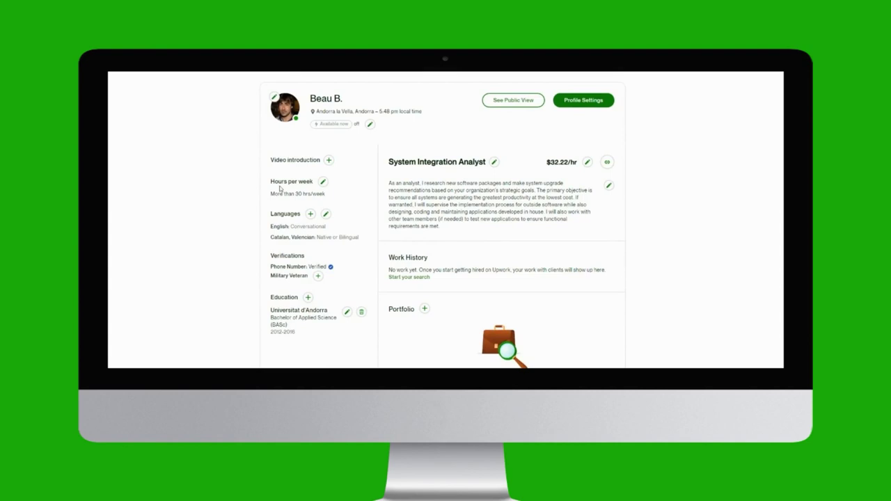
click(323, 182)
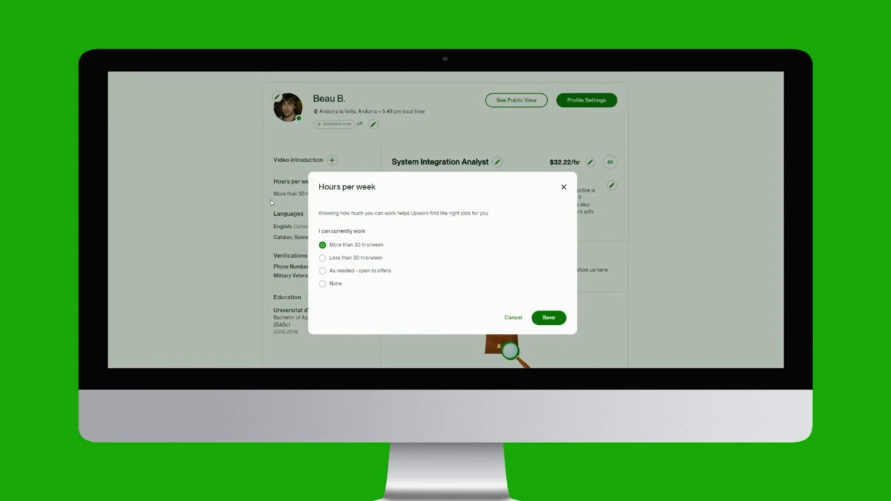
click(563, 187)
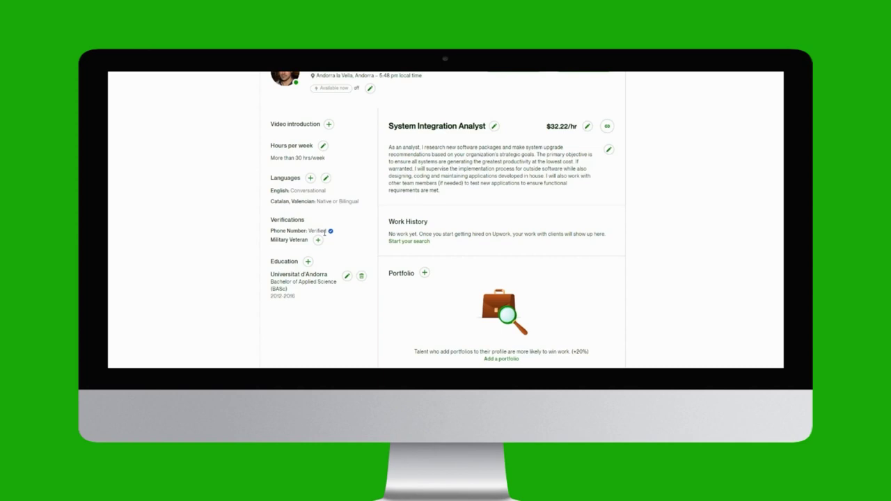
scroll(310, 262, down, 1)
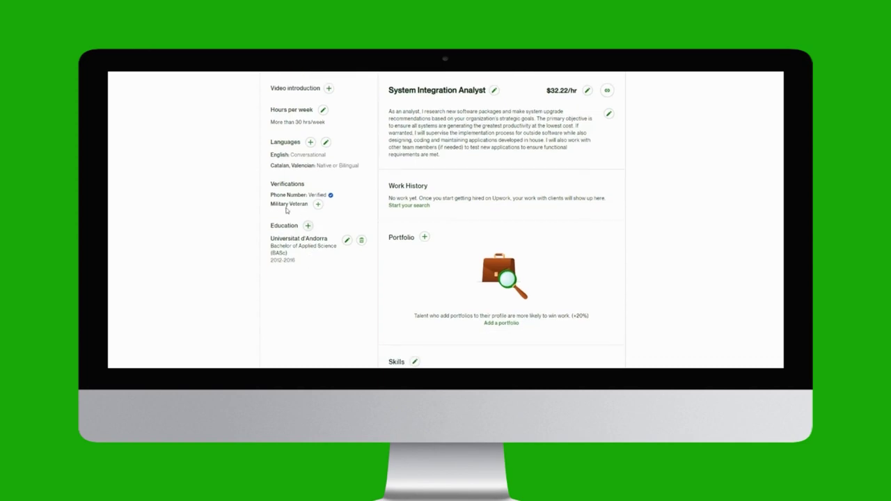
scroll(293, 217, down, 1)
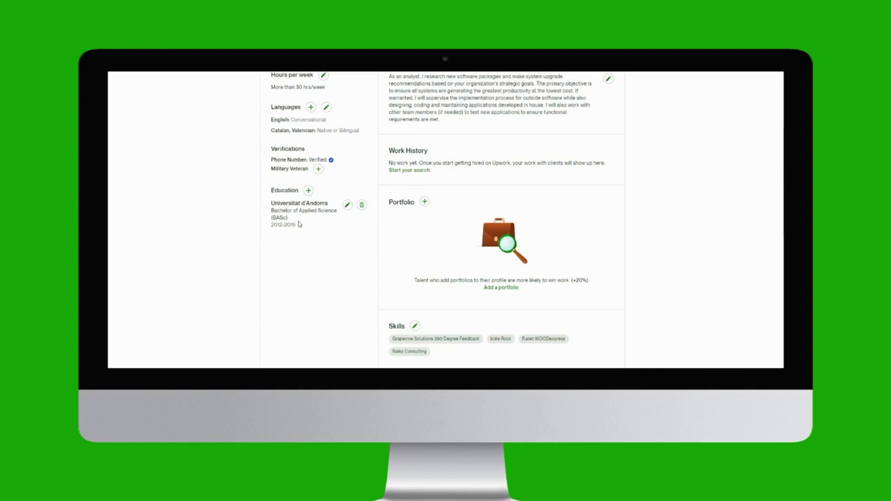
scroll(329, 259, up, 5)
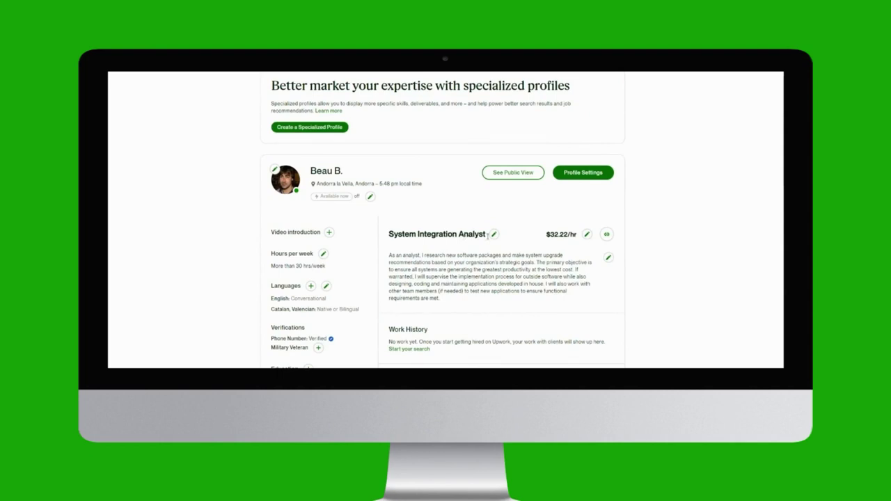
Cancel the hourly rate editor, keeping $32.22/hr, and open the overview description editor
click(587, 234)
text(32.23)
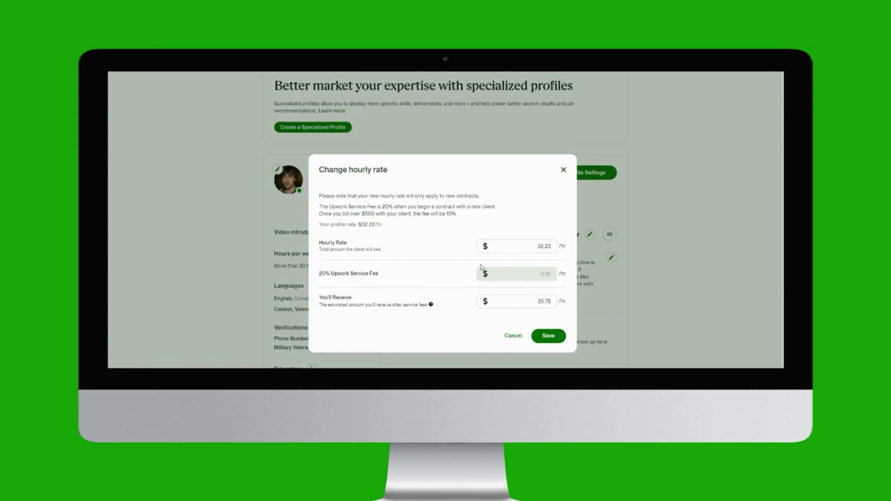
click(563, 170)
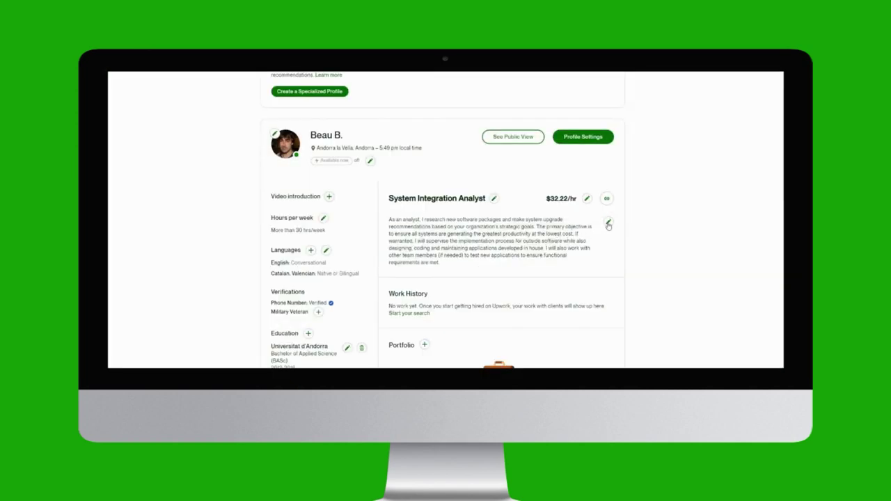
click(608, 221)
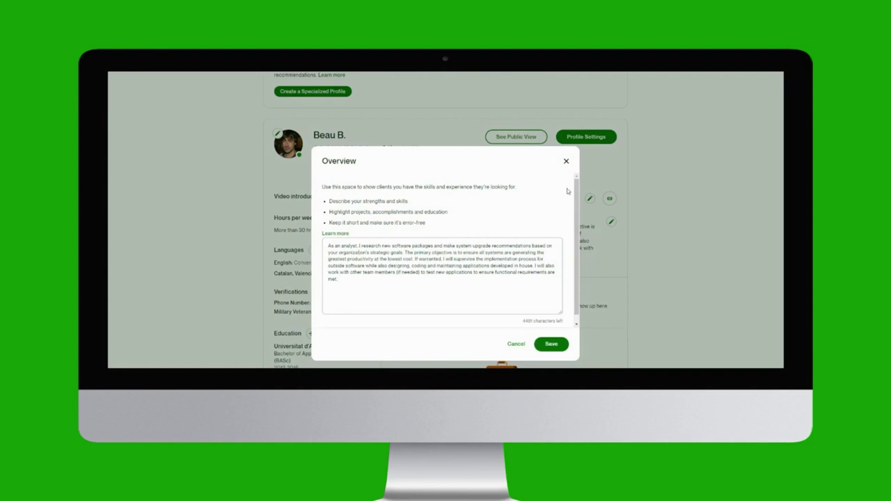
Close the overview editor unchanged and bring up the add portfolio project form
click(565, 161)
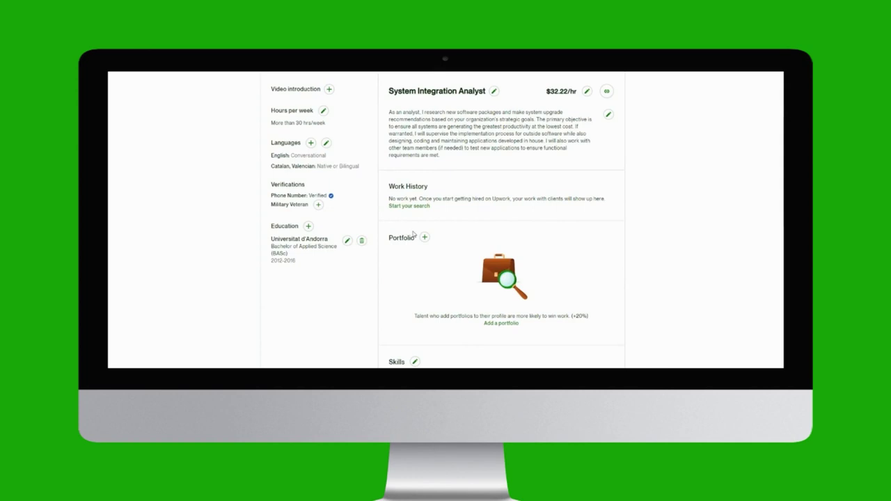
scroll(491, 244, down, 2)
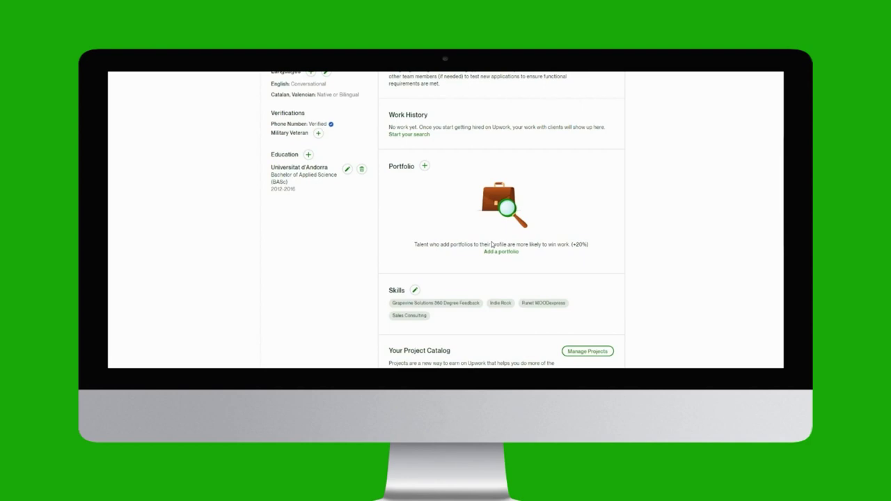
click(505, 251)
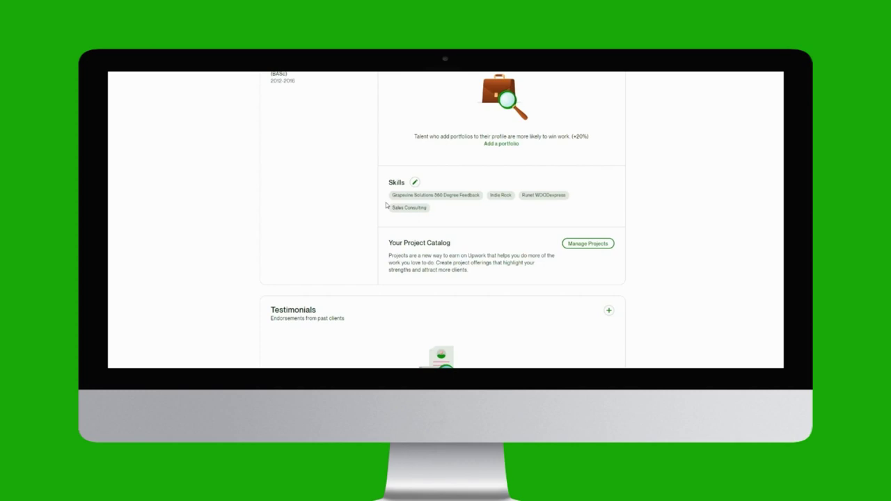
Scroll past Testimonials, Certifications and Employment history to Other Experiences and the footer
scroll(506, 262, down, 1)
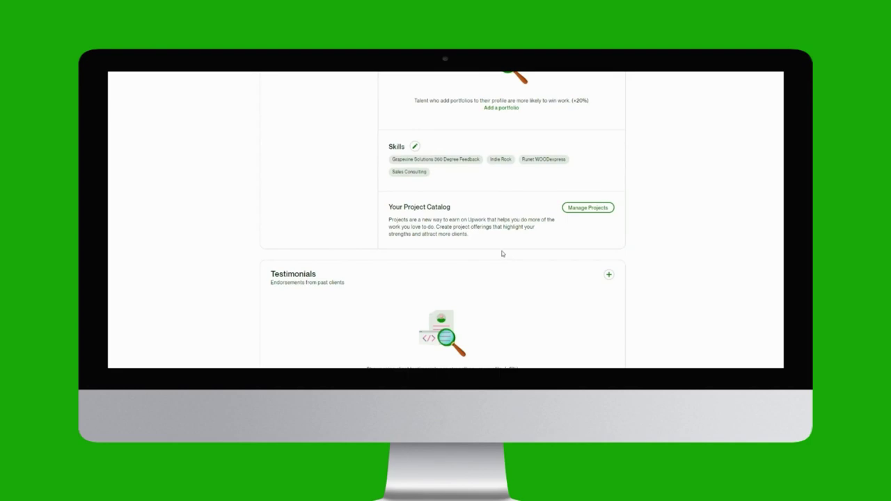
scroll(434, 251, down, 2)
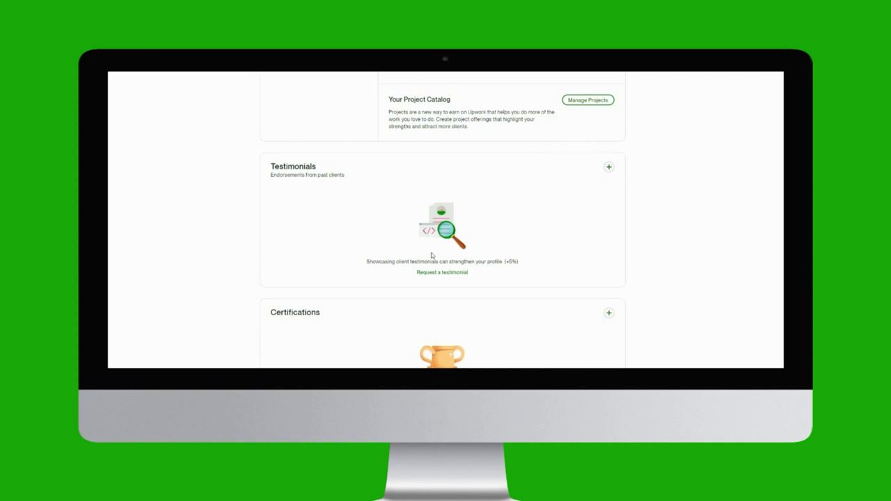
scroll(428, 259, down, 5)
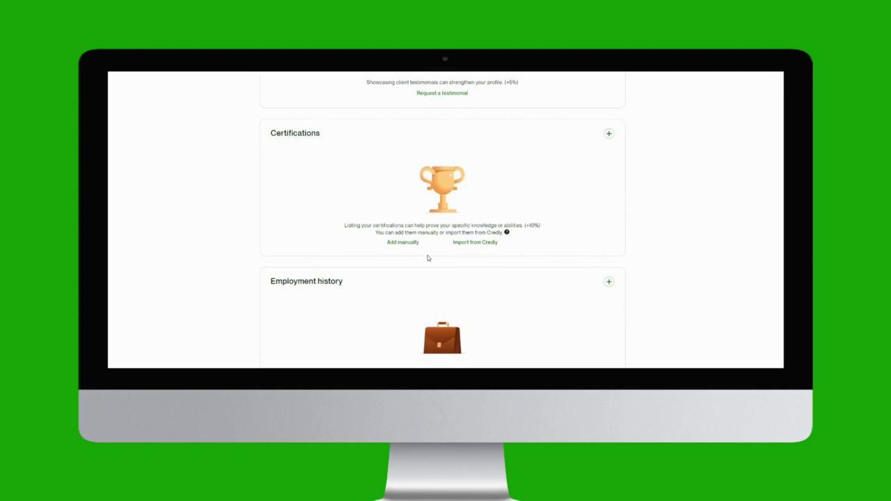
scroll(428, 258, down, 4)
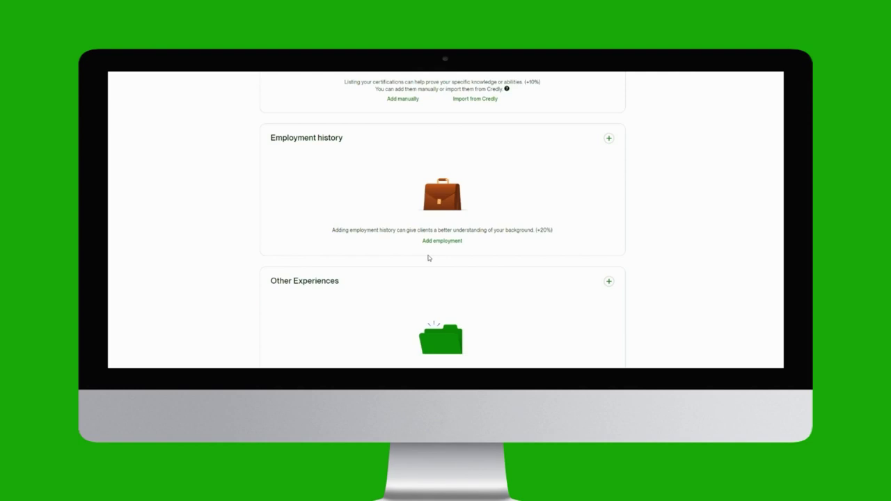
scroll(428, 258, down, 1)
scroll(428, 257, down, 2)
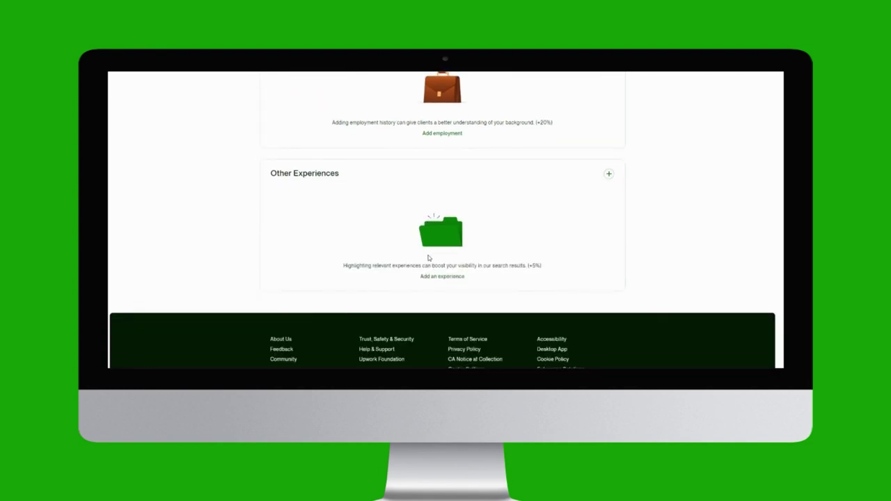